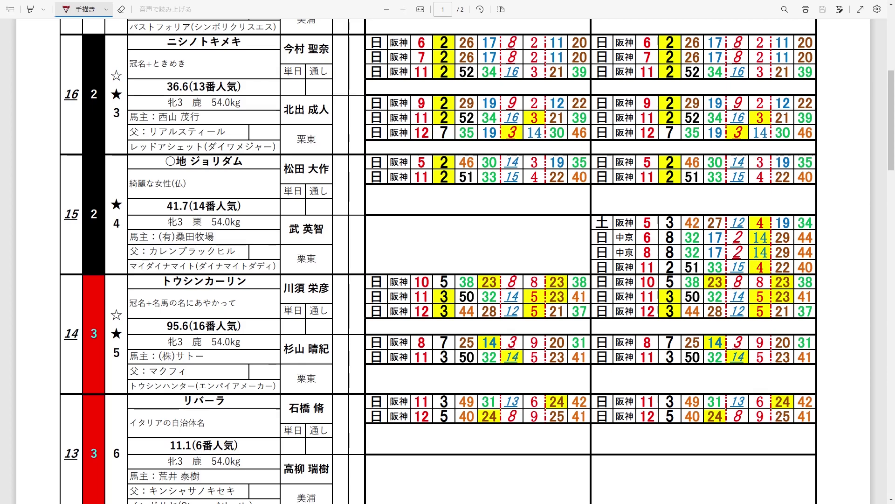
For horse 1, イティネラートル, circle the number, underline the horse and jockey names, dot races 10 and 11, and circle their highlighted 1s in red
scroll(441, 261, "up", 7)
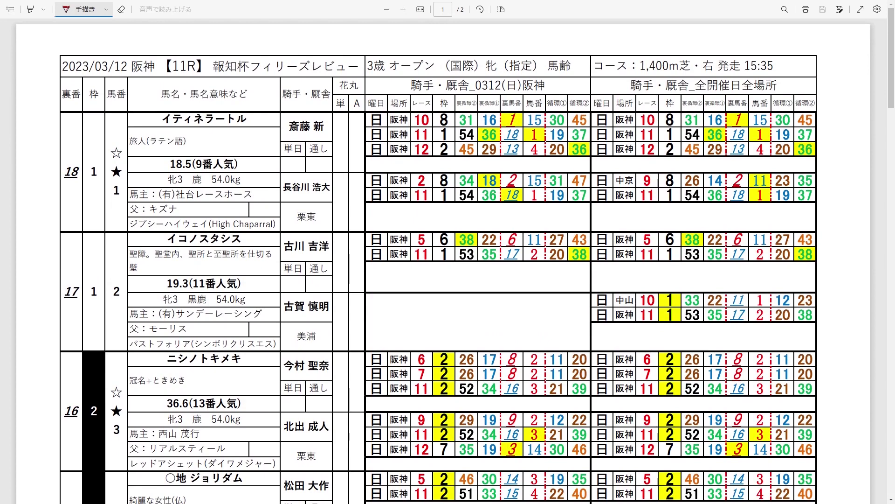
mouse_move(125, 196)
left_mouse_down()
mouse_move(116, 198)
mouse_move(117, 177)
mouse_move(129, 193)
left_mouse_up()
left_click_drag(163, 124, 326, 131)
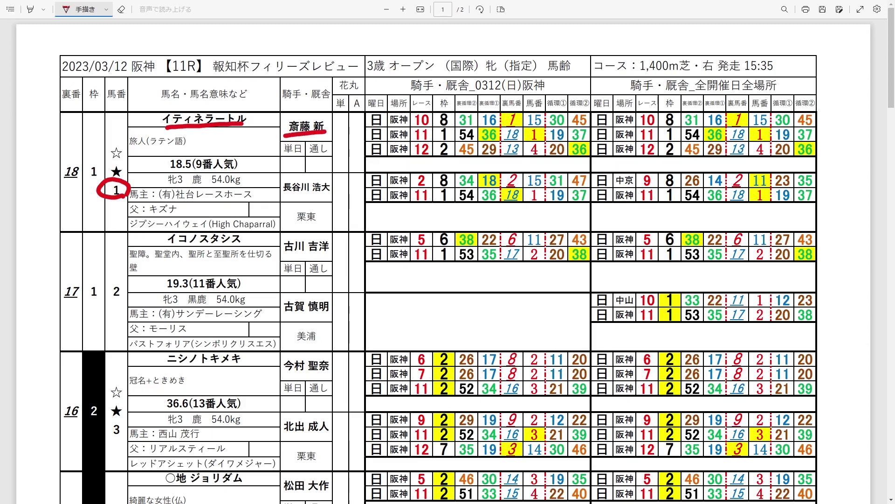
left_click(411, 119)
left_click(412, 134)
mouse_move(520, 124)
left_mouse_down()
mouse_move(500, 128)
mouse_move(525, 111)
mouse_move(536, 146)
mouse_move(550, 127)
left_mouse_up()
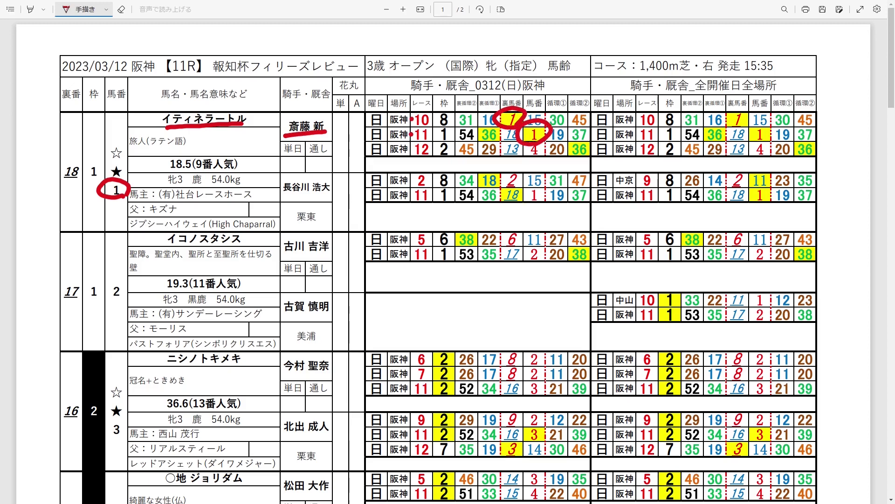
Underline the trainer's name for horse 1, dot the trainer's Hanshin races 2 and 11, and circle the highlighted 18s
left_click_drag(282, 198, 325, 194)
left_click(414, 180)
left_click(413, 195)
mouse_move(495, 187)
left_mouse_down()
mouse_move(480, 191)
mouse_move(503, 173)
left_mouse_up()
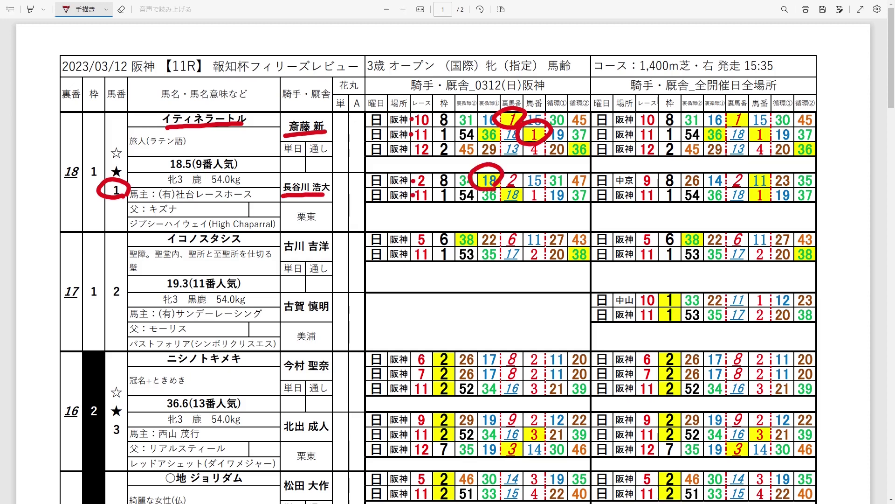
mouse_move(518, 208)
left_mouse_down()
mouse_move(503, 189)
mouse_move(526, 204)
left_mouse_up()
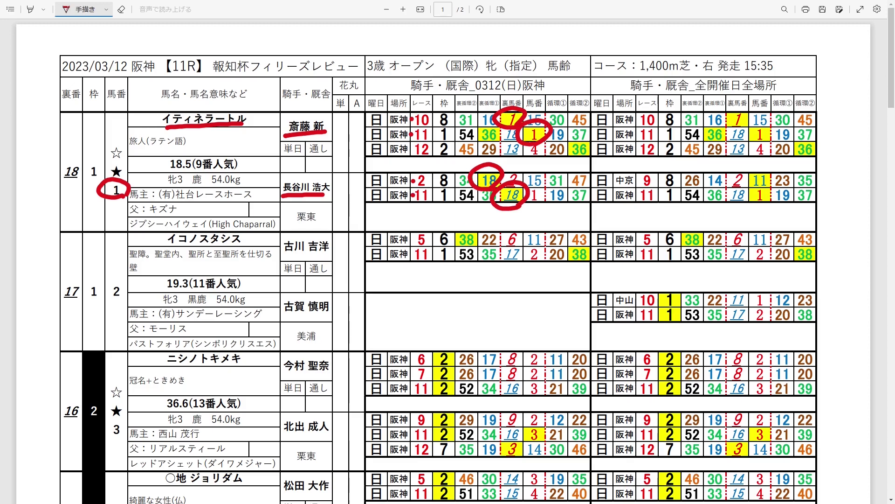
For horse 3, ニシノトキメキ, circle the number, underline the horse and trainer names, dot the trainer's races 11 and 12, and circle their highlighted 3s
mouse_move(126, 434)
left_mouse_down()
mouse_move(110, 442)
mouse_move(127, 418)
mouse_move(125, 435)
left_mouse_up()
left_click_drag(164, 363, 242, 366)
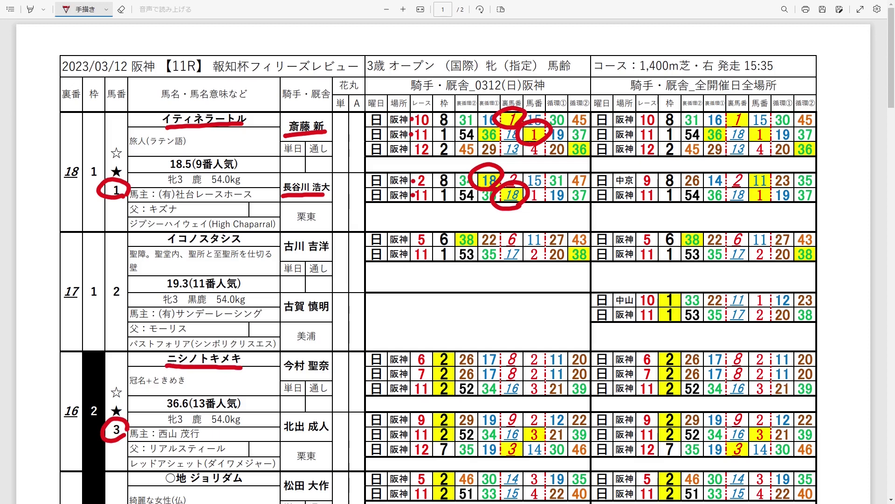
left_click_drag(283, 436, 321, 431)
left_click(412, 434)
mouse_move(543, 443)
left_mouse_down()
mouse_move(531, 422)
mouse_move(542, 439)
mouse_move(504, 460)
mouse_move(524, 452)
left_mouse_up()
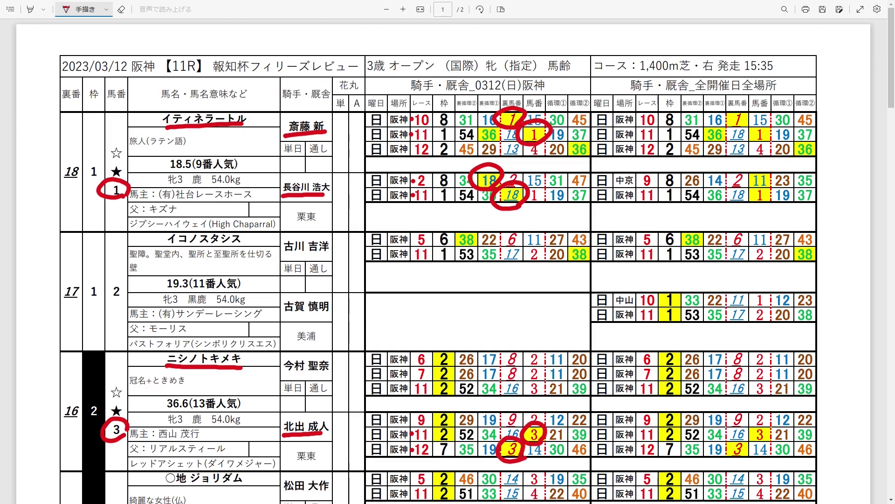
Circle horse number 4 and underline the horse name ジョリダム and its trainer's name
scroll(447, 262, "down", 8)
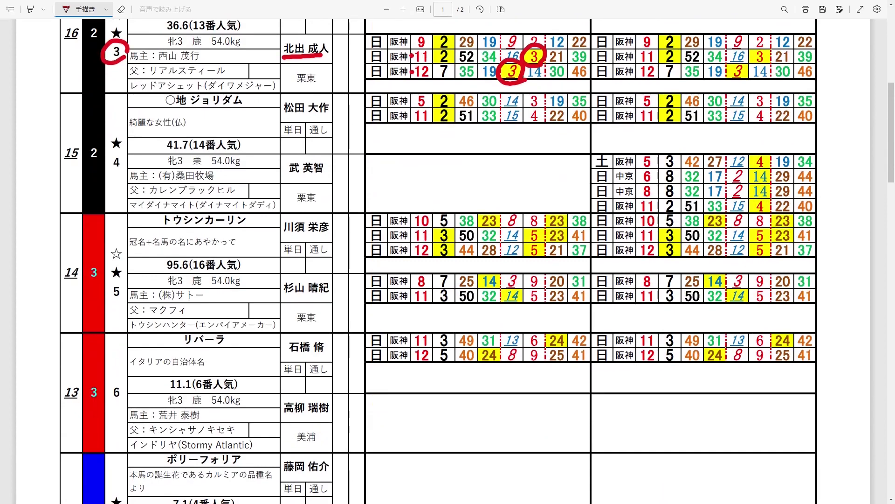
mouse_move(120, 169)
left_mouse_down()
mouse_move(105, 169)
mouse_move(133, 154)
mouse_move(117, 172)
left_mouse_up()
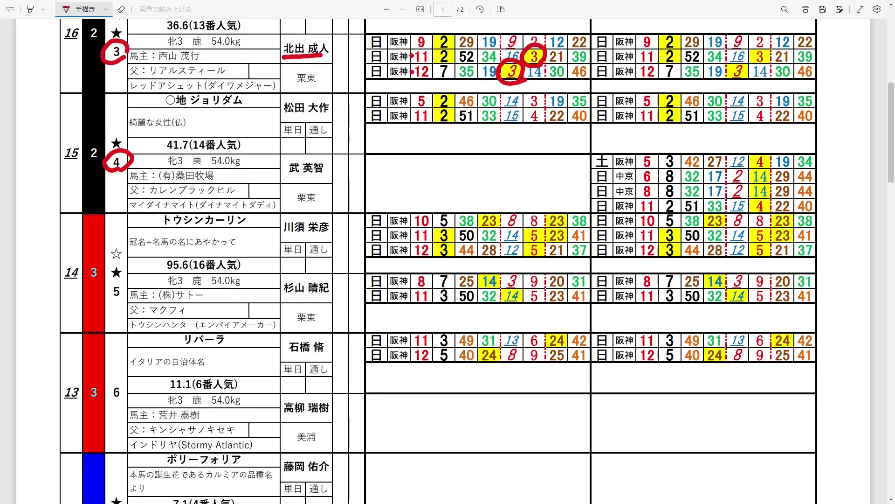
left_click_drag(193, 112, 240, 107)
left_click(288, 175)
left_click_drag(288, 176, 325, 174)
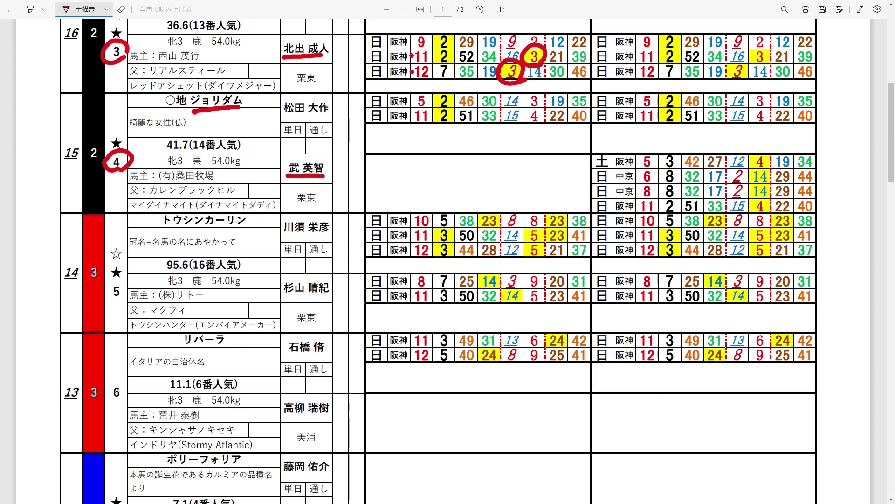
Dot races 5, 6, 8 and 11 of horse 4's trainer in the all-venues table and circle the highlighted 4s and 14s together
left_click(638, 163)
left_click(639, 176)
left_click(638, 191)
left_click(640, 208)
mouse_move(761, 213)
left_mouse_down()
mouse_move(733, 199)
mouse_move(755, 155)
mouse_move(781, 189)
mouse_move(765, 211)
left_mouse_up()
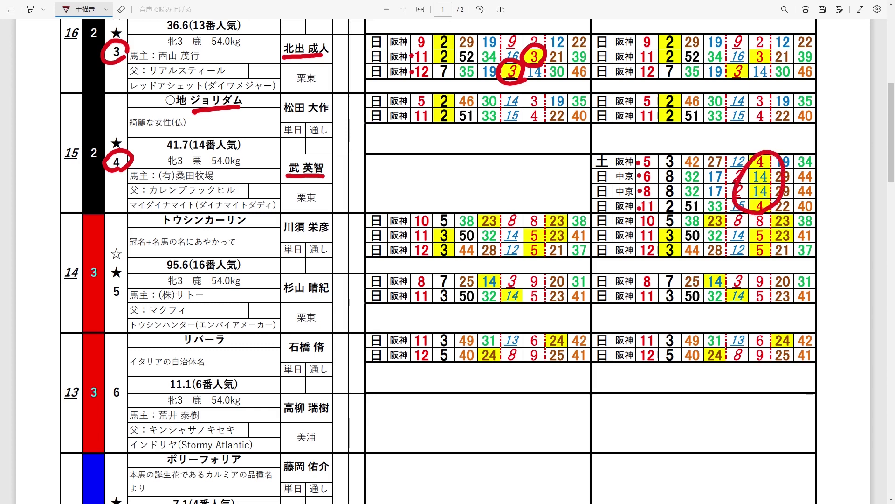
For horse 5, トウシンカーリン, circle the number, underline the horse and jockey names, dot the jockey's races 11 and 12, and circle the highlighted 5s
mouse_move(122, 301)
left_mouse_down()
mouse_move(109, 279)
mouse_move(130, 285)
left_mouse_up()
left_click_drag(168, 231, 227, 229)
left_click_drag(284, 236, 325, 235)
left_click(412, 233)
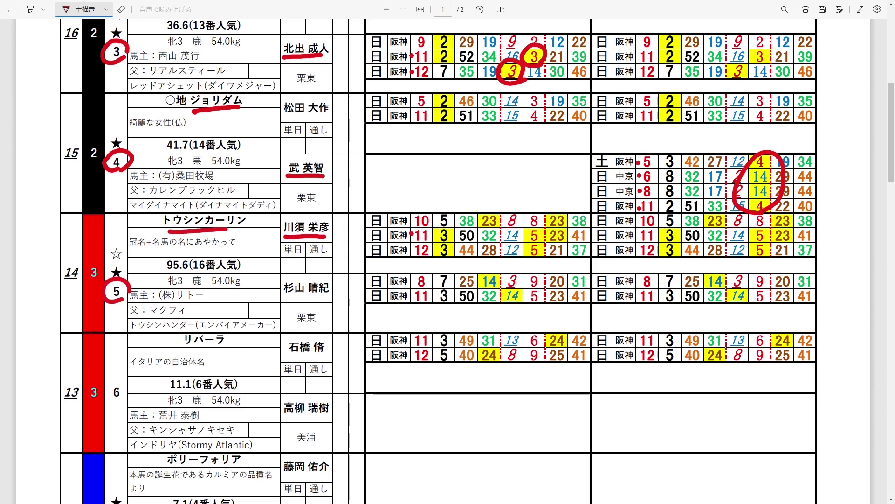
left_click(412, 250)
mouse_move(536, 257)
left_mouse_down()
mouse_move(526, 260)
mouse_move(529, 218)
mouse_move(555, 252)
mouse_move(519, 258)
left_mouse_up()
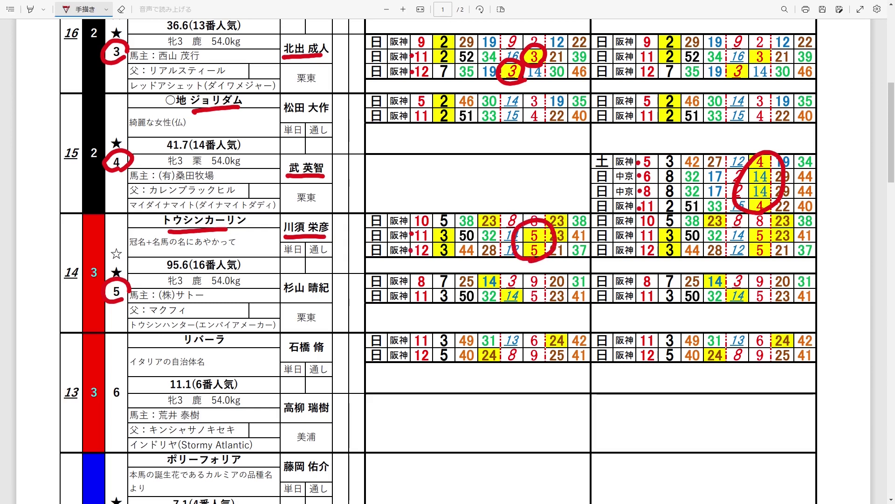
Underline the trainer's name for horse 5, dot the trainer's Hanshin races 8 and 11, and circle the highlighted 14s
left_click_drag(282, 294, 325, 292)
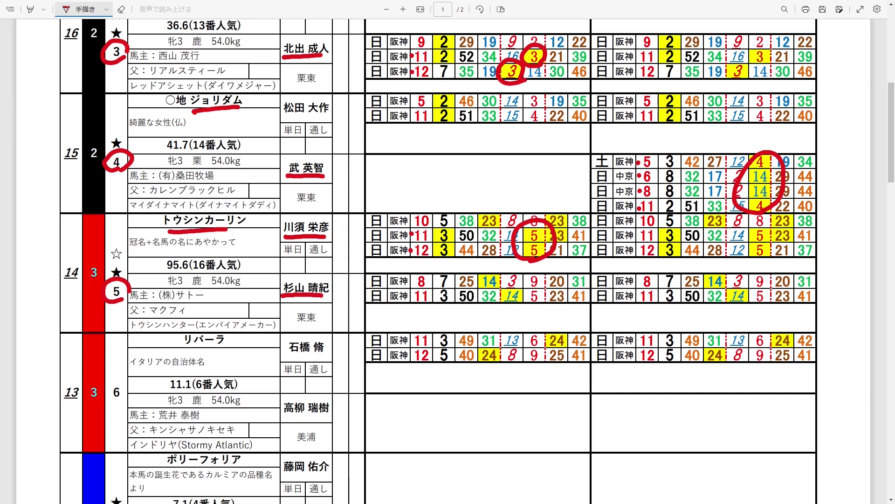
left_click(415, 282)
left_click(413, 296)
mouse_move(493, 291)
left_mouse_down()
mouse_move(471, 275)
mouse_move(515, 305)
mouse_move(525, 293)
mouse_move(498, 304)
left_mouse_up()
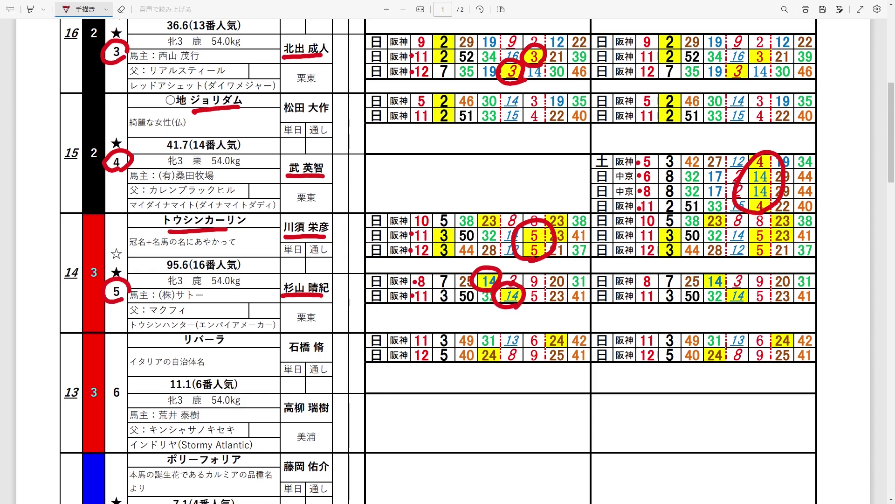
For horse 7, ポリーフォリア, circle the number, underline the horse and trainer names, dot all-venues races 11 and 12, and circle their highlighted 7s
scroll(439, 261, "down", 8)
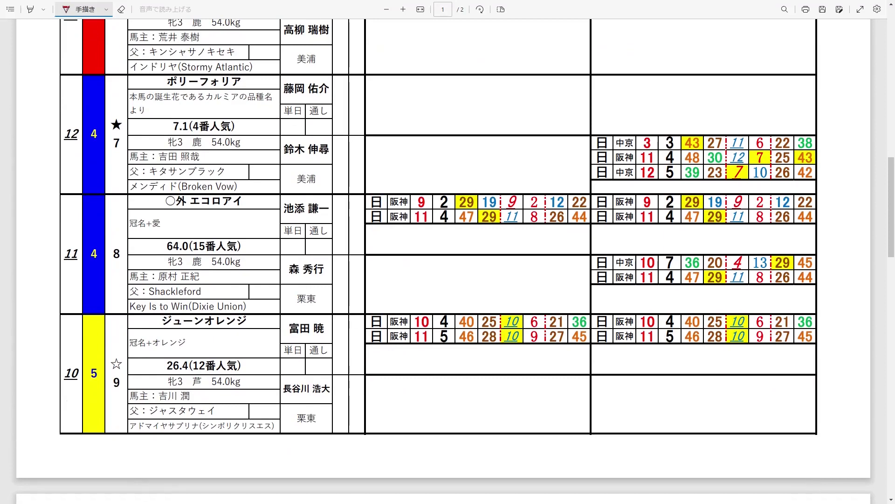
mouse_move(127, 148)
left_mouse_down()
mouse_move(103, 138)
mouse_move(126, 151)
left_mouse_up()
left_click_drag(173, 91, 240, 86)
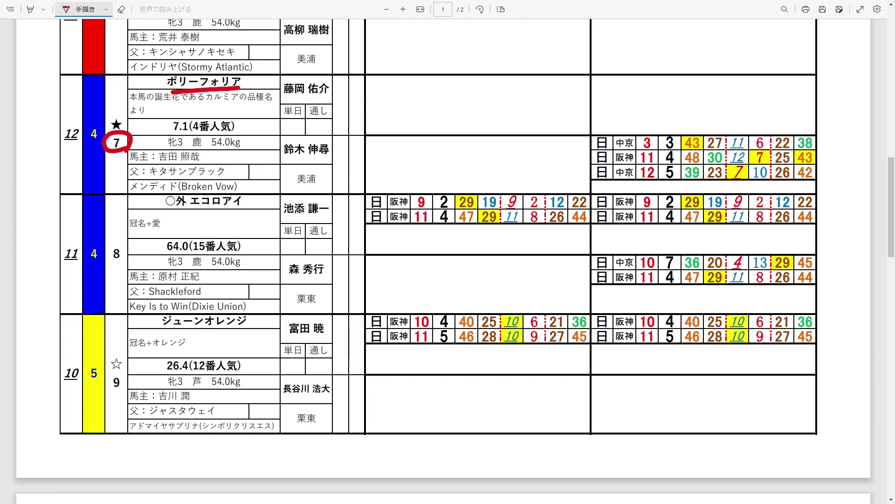
left_click_drag(288, 162, 323, 158)
left_click_drag(640, 159, 640, 160)
left_click(639, 173)
mouse_move(763, 165)
left_mouse_down()
mouse_move(769, 150)
mouse_move(749, 161)
mouse_move(737, 186)
left_mouse_up()
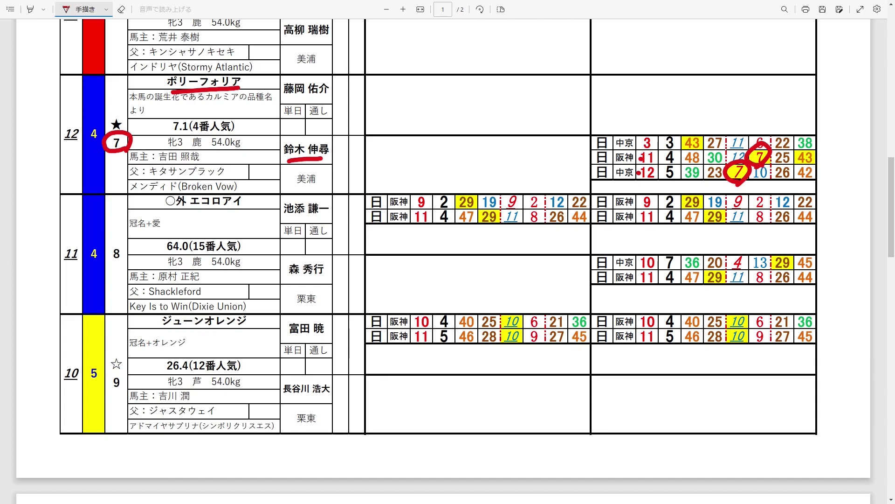
For horse 9, ジューンオレンジ, circle the number, underline the horse and jockey names, dot Hanshin races 10 and 11, and circle the highlighted 10s
mouse_move(127, 388)
left_mouse_down()
mouse_move(117, 395)
mouse_move(124, 367)
mouse_move(131, 386)
left_mouse_up()
left_click(166, 332)
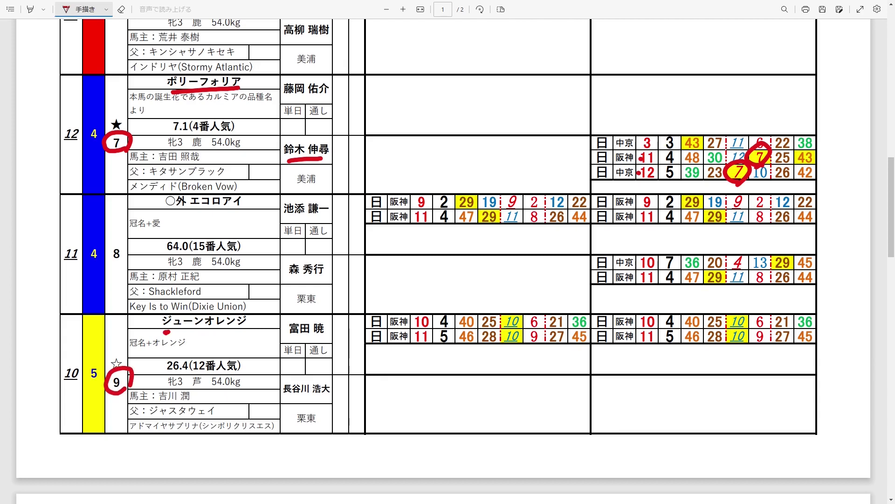
left_click_drag(167, 332, 320, 341)
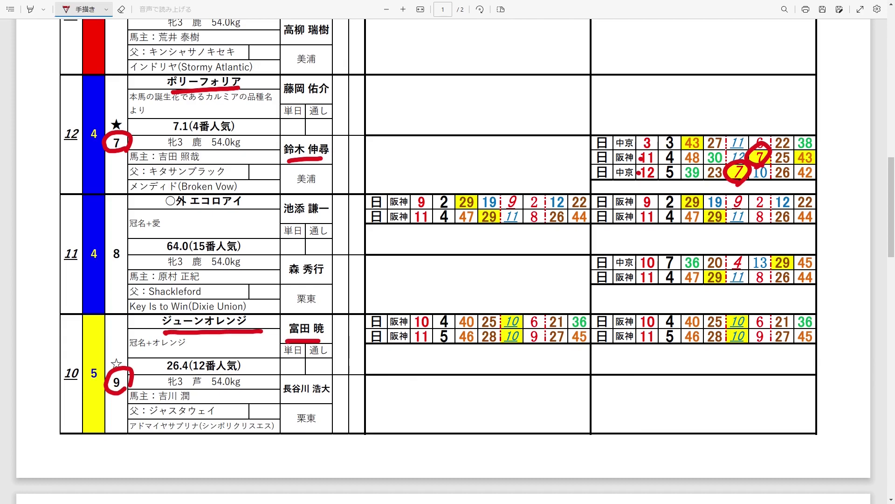
left_click(409, 320)
left_click(407, 339)
mouse_move(513, 347)
left_mouse_down()
mouse_move(498, 307)
mouse_move(521, 345)
left_mouse_up()
For horse 11, ルーフ, circle the number, underline the horse and jockey names, dot Hanshin races 10 and 11, and circle the highlighted 1 and 11
scroll(443, 261, "down", 10)
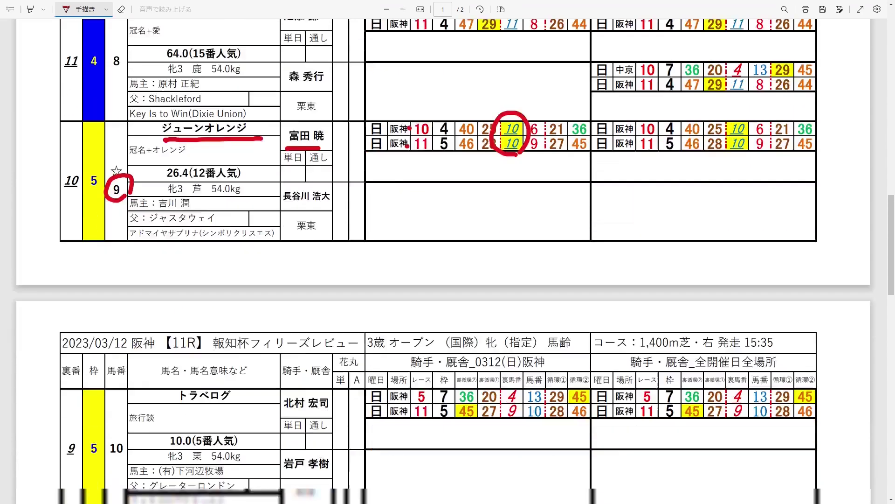
scroll(443, 261, "down", 3)
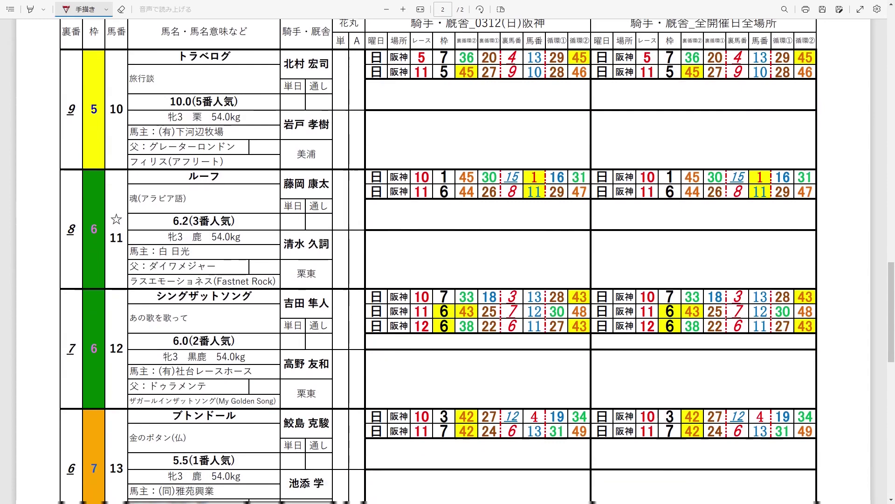
scroll(443, 262, "up", 1)
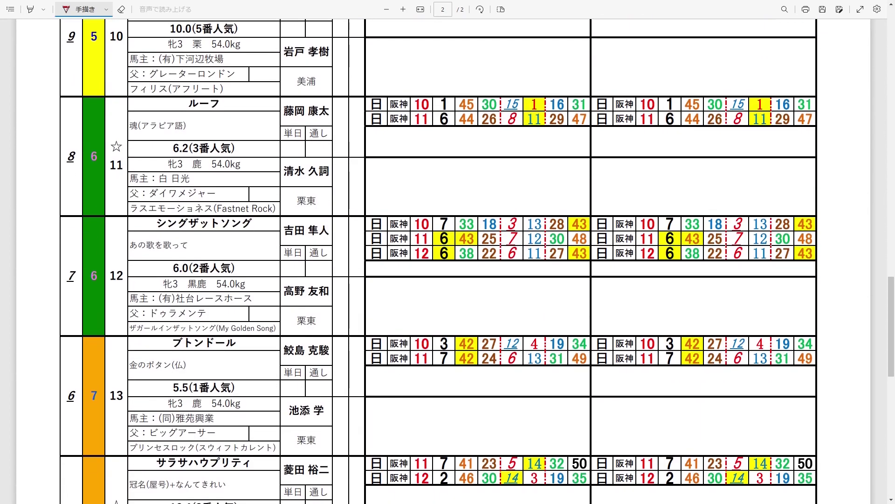
mouse_move(124, 174)
left_mouse_down()
mouse_move(106, 174)
mouse_move(132, 164)
mouse_move(120, 177)
left_mouse_up()
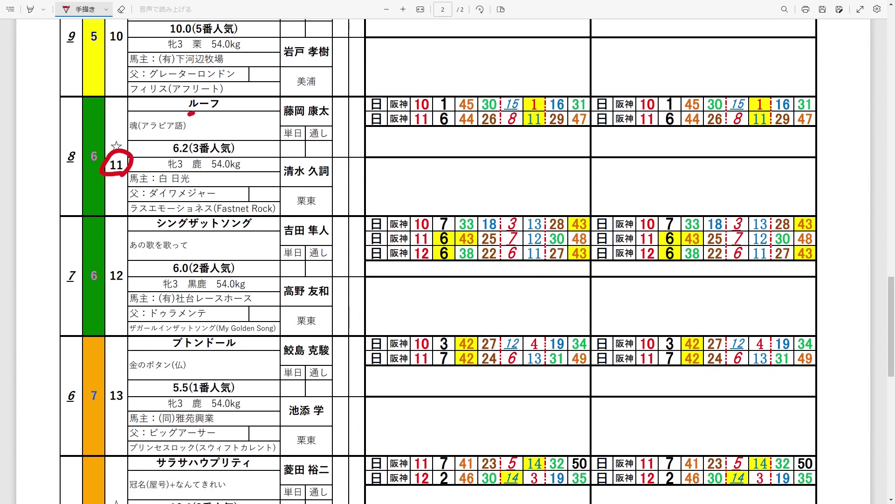
left_click_drag(193, 113, 228, 109)
left_click_drag(281, 122, 324, 116)
left_click(411, 105)
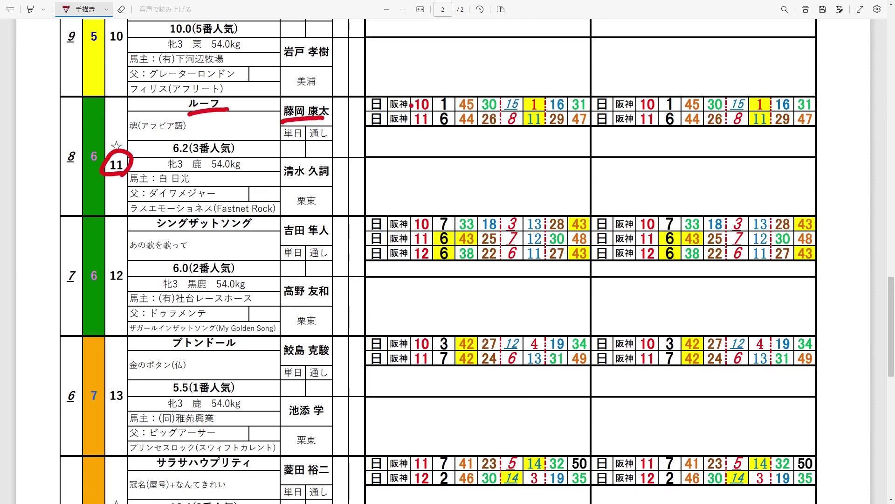
left_click(411, 120)
mouse_move(542, 127)
left_mouse_down()
mouse_move(521, 97)
mouse_move(554, 123)
mouse_move(531, 133)
left_mouse_up()
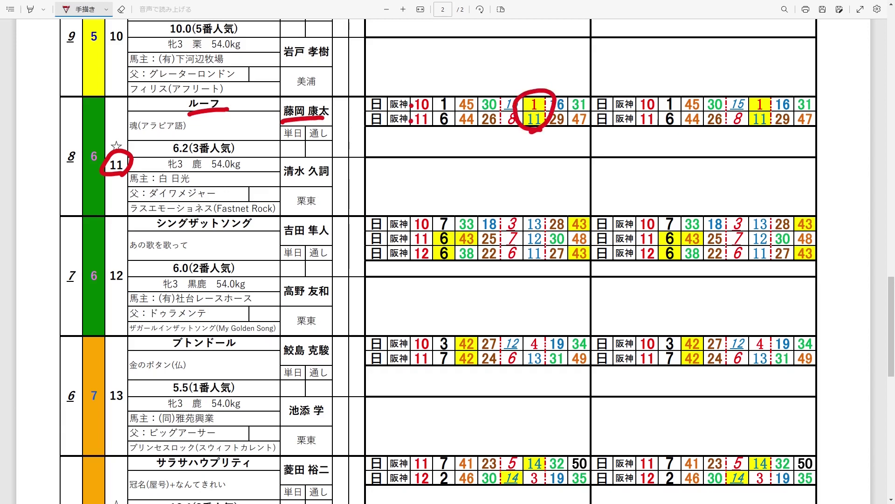
For horse 14, サラサハウプリティ, circle the number, underline the horse and jockey names, dot Hanshin races 11 and 12, and circle the highlighted 14s
scroll(448, 261, "down", 6)
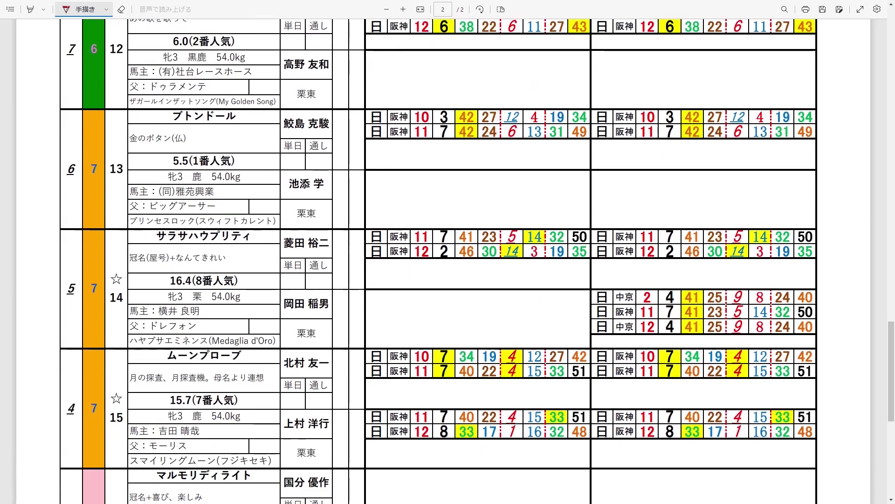
scroll(448, 261, "down", 2)
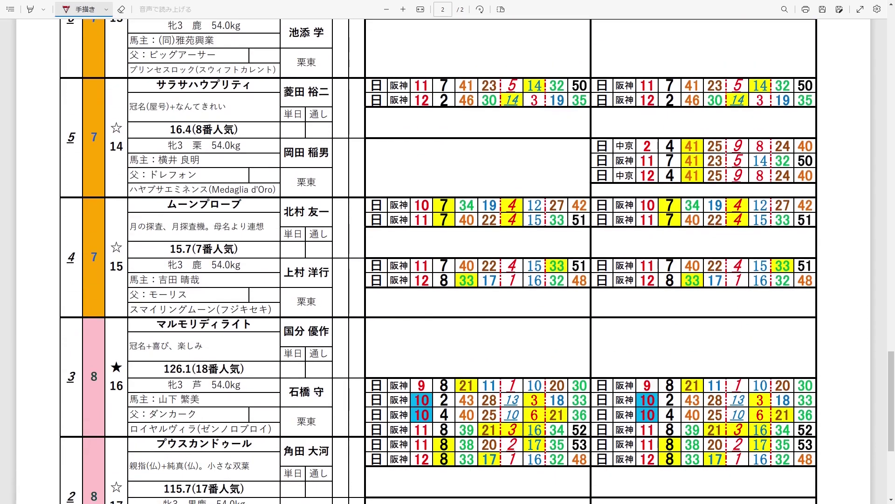
mouse_move(119, 157)
left_mouse_down()
mouse_move(116, 128)
mouse_move(125, 152)
left_mouse_up()
left_click(158, 98)
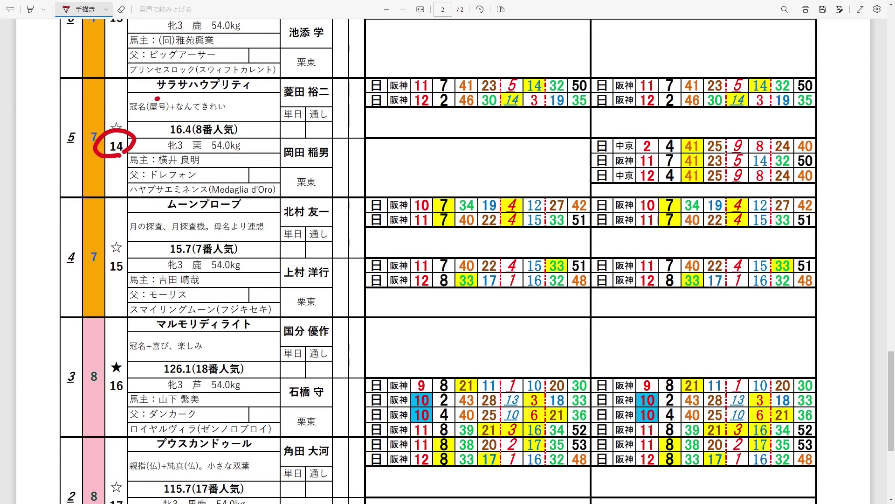
mouse_move(158, 99)
left_mouse_down()
mouse_move(247, 90)
mouse_move(323, 97)
left_mouse_up()
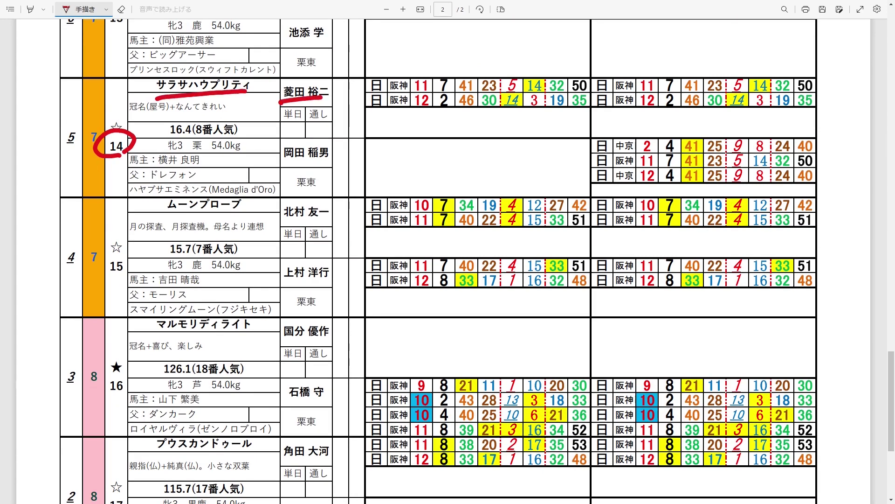
left_click(411, 86)
left_click(410, 100)
mouse_move(536, 95)
left_mouse_down()
mouse_move(525, 89)
mouse_move(536, 92)
mouse_move(516, 112)
mouse_move(524, 91)
left_mouse_up()
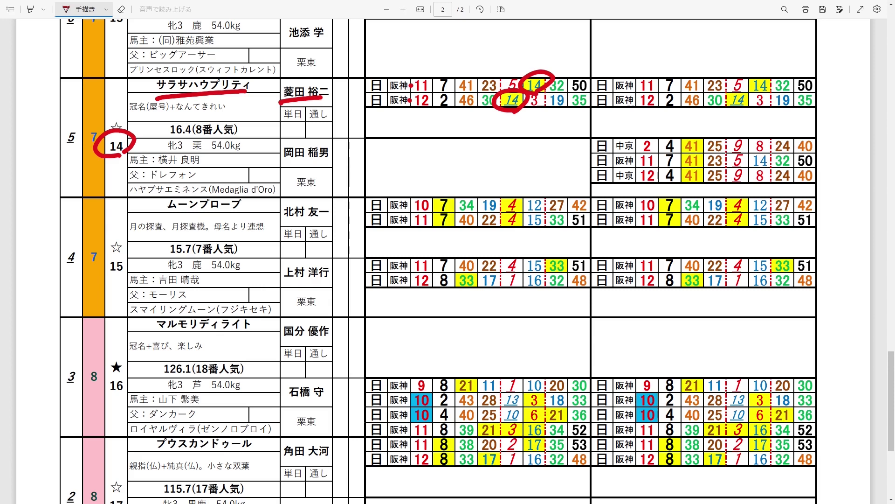
For horse 15, ムーンプローブ, circle the number, underline the horse and jockey names, dot Hanshin races 10 and 11, and circle the highlighted 4s
mouse_move(121, 278)
left_mouse_down()
mouse_move(119, 250)
mouse_move(124, 278)
left_mouse_up()
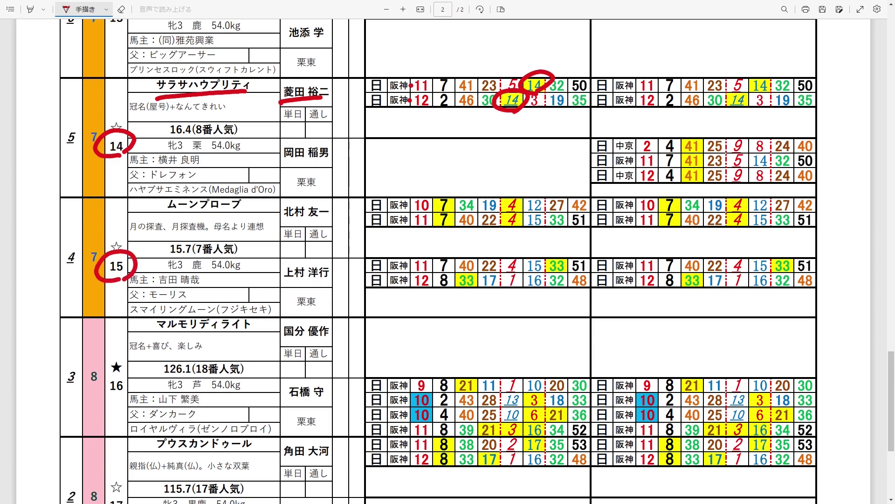
left_click_drag(170, 217, 232, 209)
left_click_drag(285, 221, 329, 217)
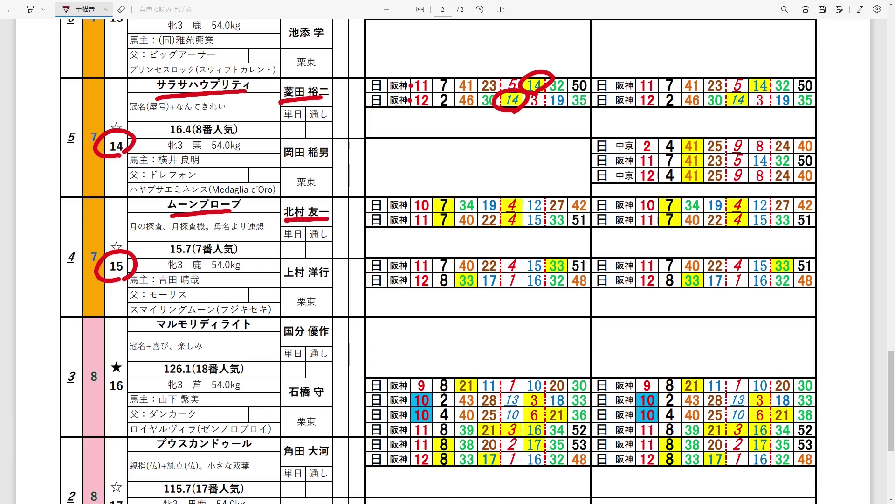
left_click(413, 205)
mouse_move(511, 229)
left_mouse_down()
mouse_move(502, 234)
mouse_move(527, 188)
mouse_move(501, 235)
left_mouse_up()
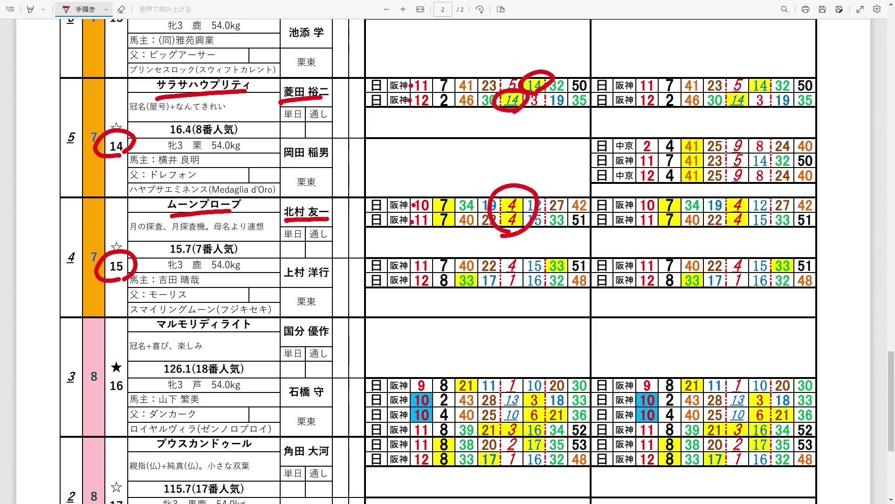
For horse 16, マルモリディライト, circle the number, underline the horse and trainer names, dot Hanshin races 10 and 11, and circle the highlighted 3s, 6 and 16
mouse_move(117, 400)
left_mouse_down()
mouse_move(97, 383)
mouse_move(122, 395)
left_mouse_up()
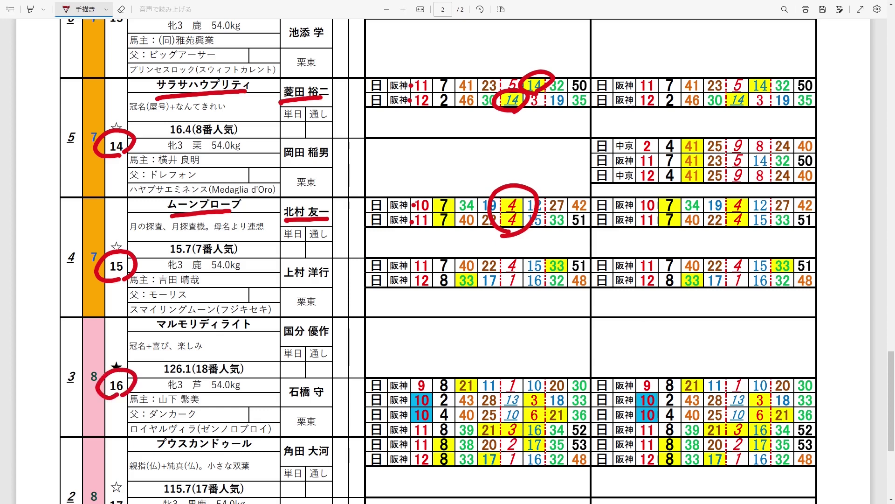
left_click_drag(156, 329, 252, 330)
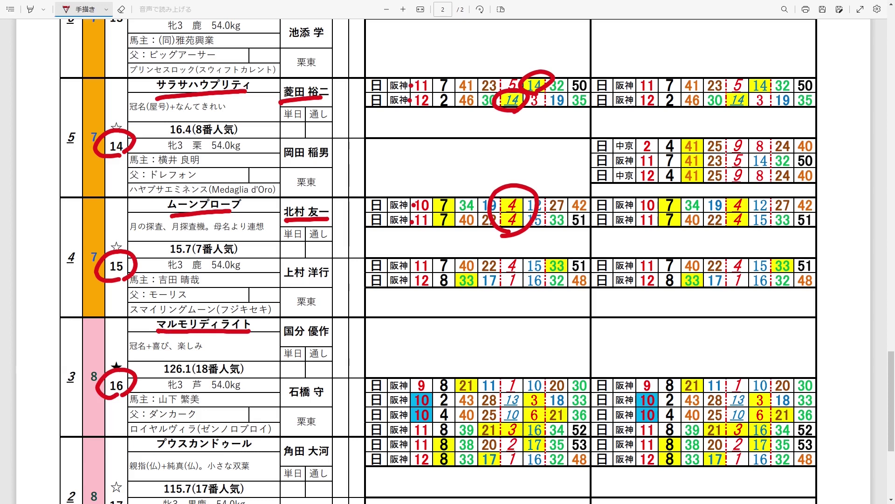
left_click_drag(286, 399, 331, 399)
left_click(410, 400)
left_click(414, 430)
mouse_move(543, 406)
left_mouse_down()
mouse_move(528, 410)
mouse_move(550, 390)
mouse_move(541, 406)
left_mouse_up()
mouse_move(521, 435)
left_mouse_down()
mouse_move(503, 422)
mouse_move(526, 431)
left_mouse_up()
left_click(434, 414)
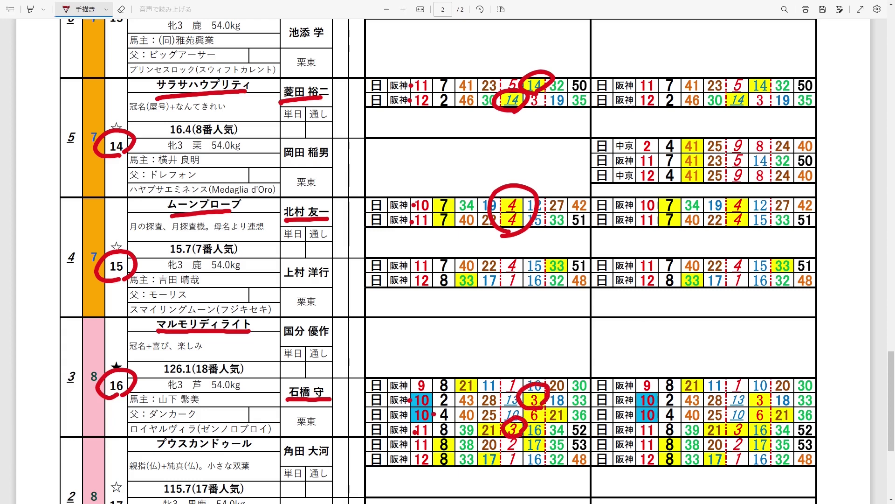
left_click(432, 426)
mouse_move(543, 436)
left_mouse_down()
mouse_move(516, 418)
mouse_move(555, 420)
mouse_move(542, 434)
left_mouse_up()
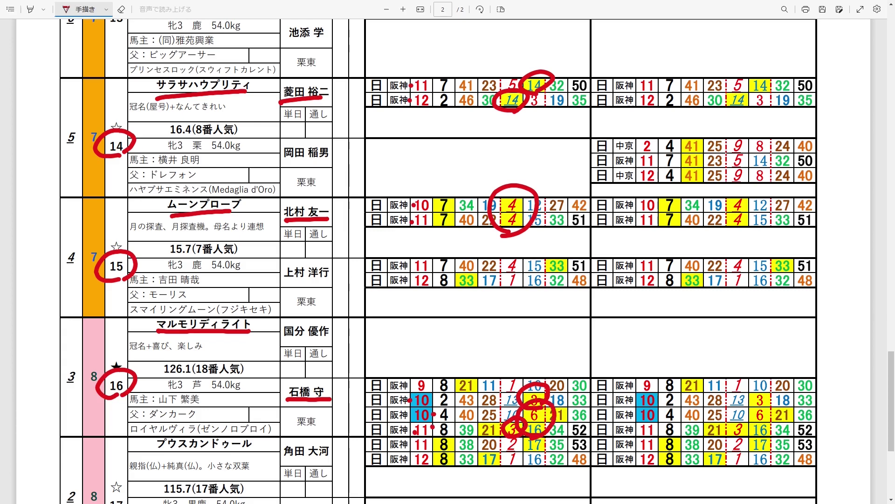
For horse 17, プウスカンドゥール, circle the number, underline the horse and jockey names, dot Hanshin races 11 and 12, and circle the highlighted 17s
scroll(438, 261, "down", 5)
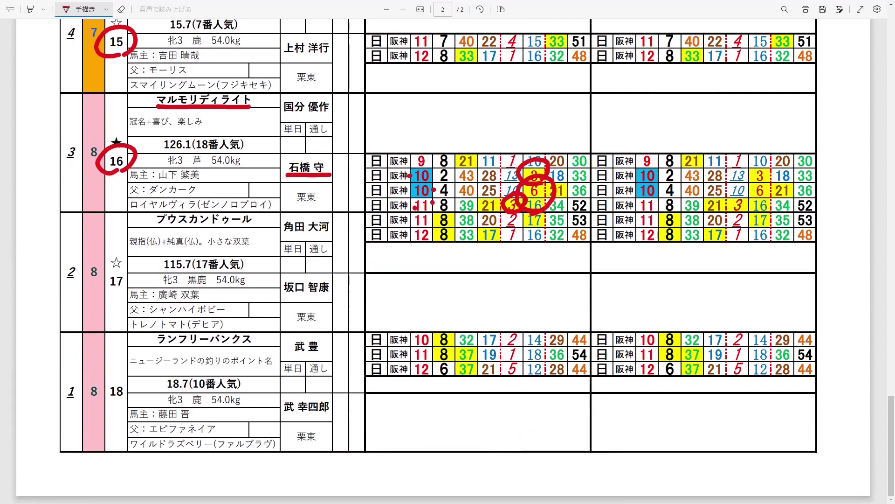
mouse_move(120, 285)
left_mouse_down()
mouse_move(113, 290)
mouse_move(128, 274)
mouse_move(111, 295)
left_mouse_up()
left_click_drag(160, 232, 322, 234)
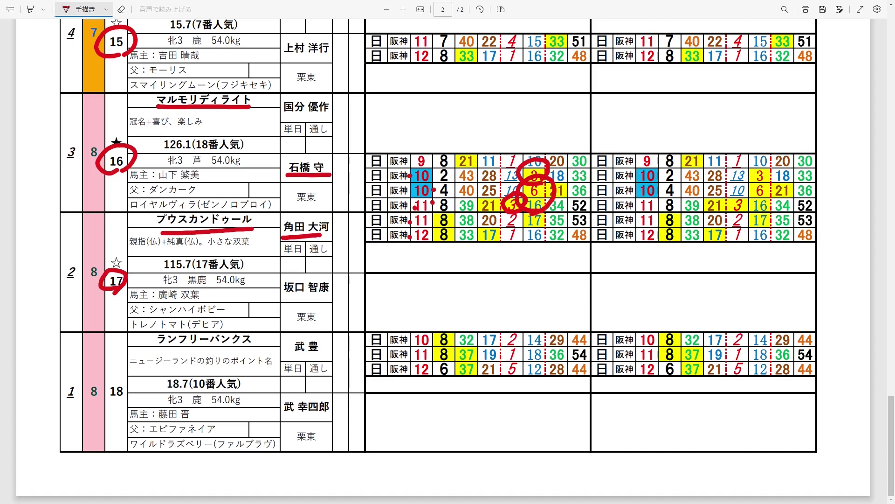
mouse_move(544, 230)
left_mouse_down()
mouse_move(522, 214)
mouse_move(531, 232)
mouse_move(489, 250)
left_mouse_up()
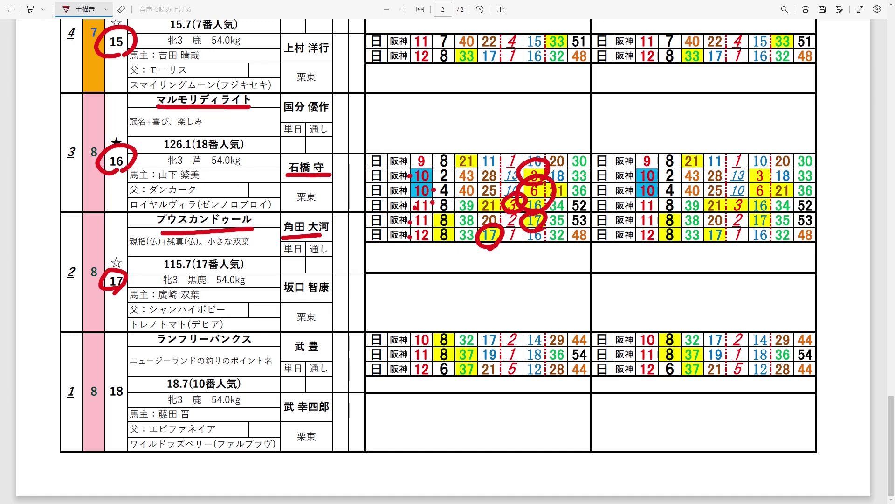
Emphasize horse 9, ジューンオレンジ, with a red mark beside its row and circles around the horse name, jockey name, and Hanshin races 10 and 11
scroll(448, 261, "up", 5)
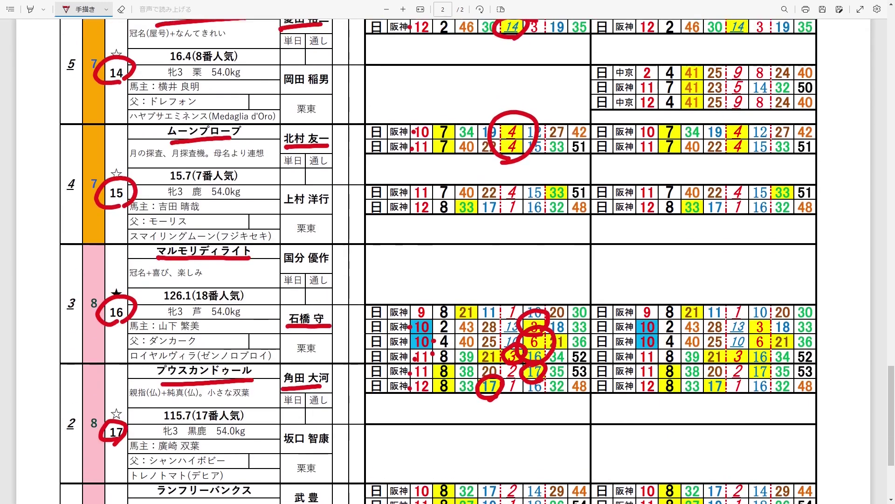
scroll(447, 262, "up", 7)
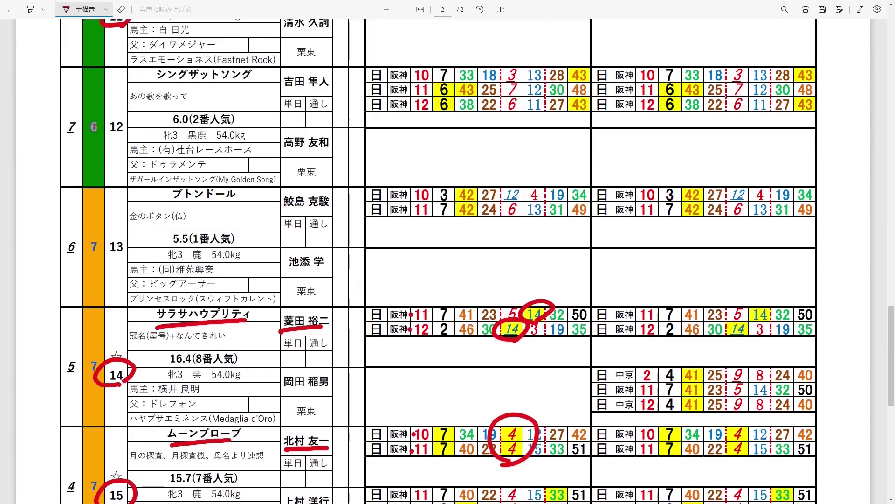
scroll(448, 261, "up", 12)
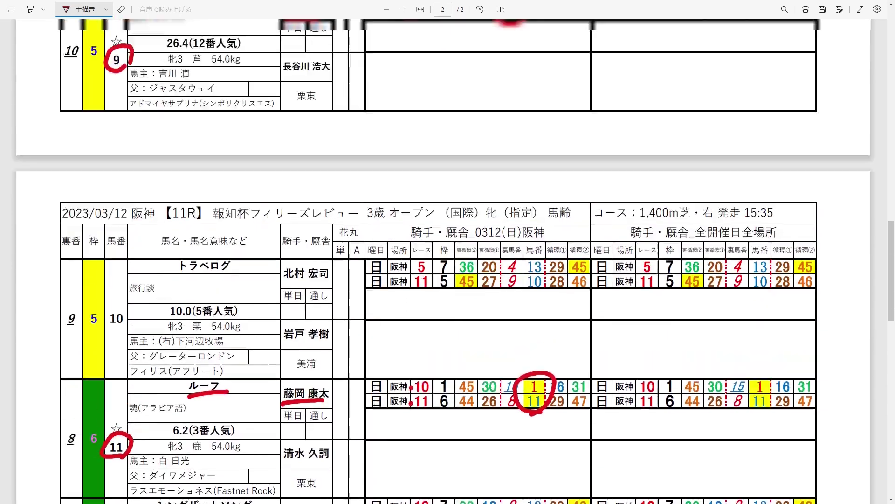
scroll(448, 261, "up", 2)
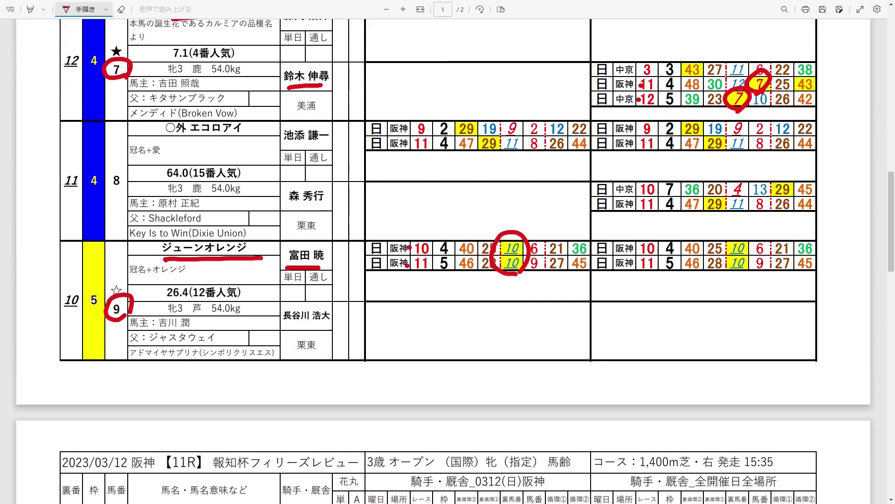
mouse_move(62, 308)
left_mouse_down()
mouse_move(29, 314)
mouse_move(47, 301)
mouse_move(37, 311)
left_mouse_up()
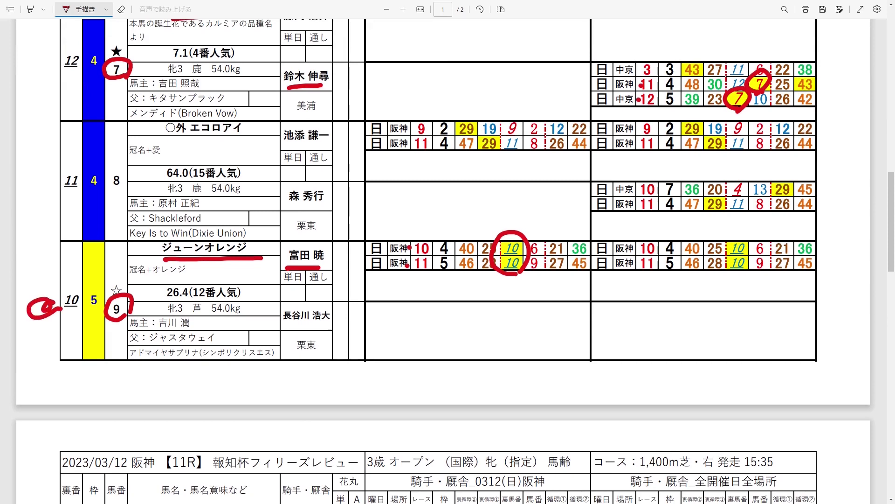
mouse_move(249, 266)
left_mouse_down()
mouse_move(196, 276)
mouse_move(258, 230)
mouse_move(224, 281)
left_mouse_up()
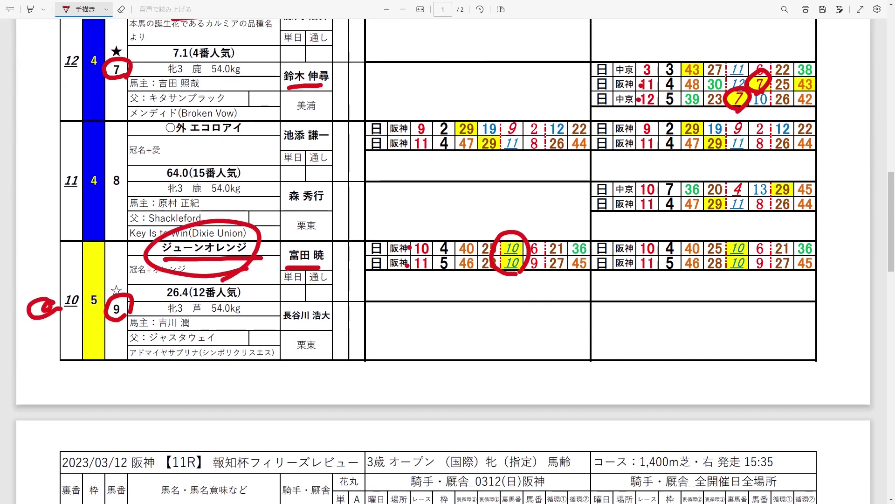
mouse_move(329, 285)
left_mouse_down()
mouse_move(298, 227)
mouse_move(323, 286)
left_mouse_up()
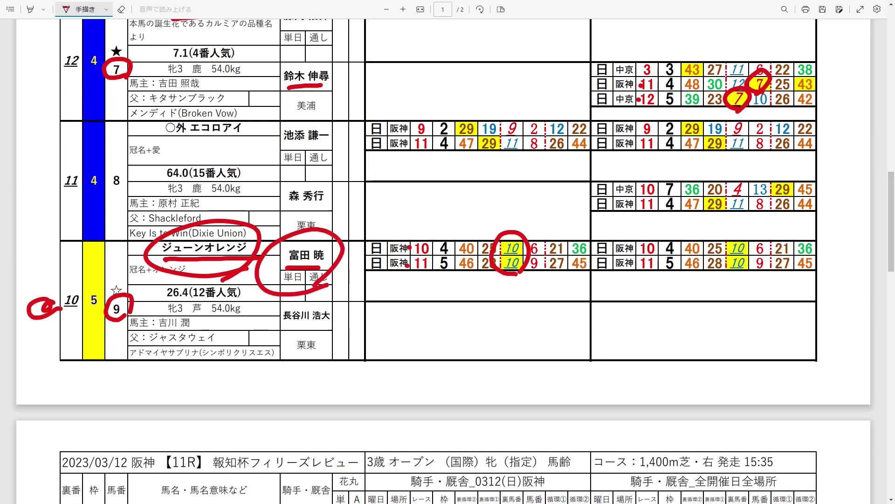
mouse_move(433, 255)
left_mouse_down()
mouse_move(405, 246)
mouse_move(438, 247)
mouse_move(411, 278)
mouse_move(422, 283)
left_mouse_up()
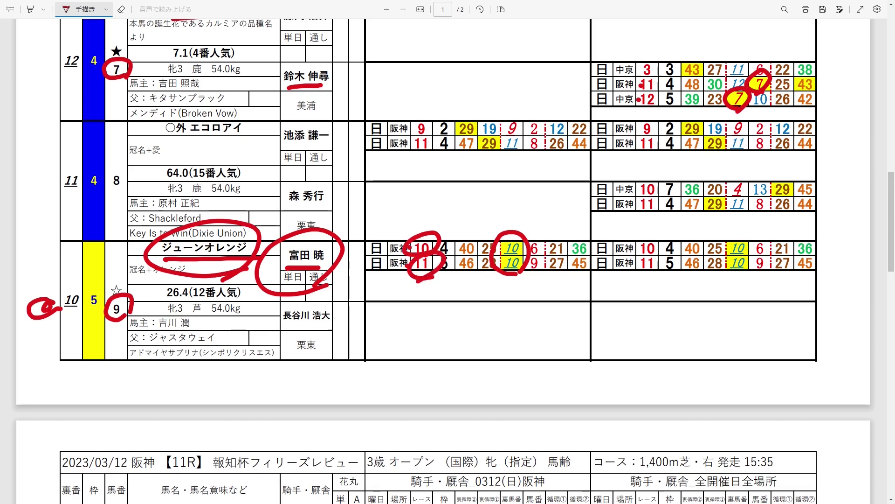
Emphasize horse 5, トウシンカーリン, with a mark beside its row and circles around its name, jockey with race 11, and trainer with races 8 and 11
scroll(448, 261, "up", 5)
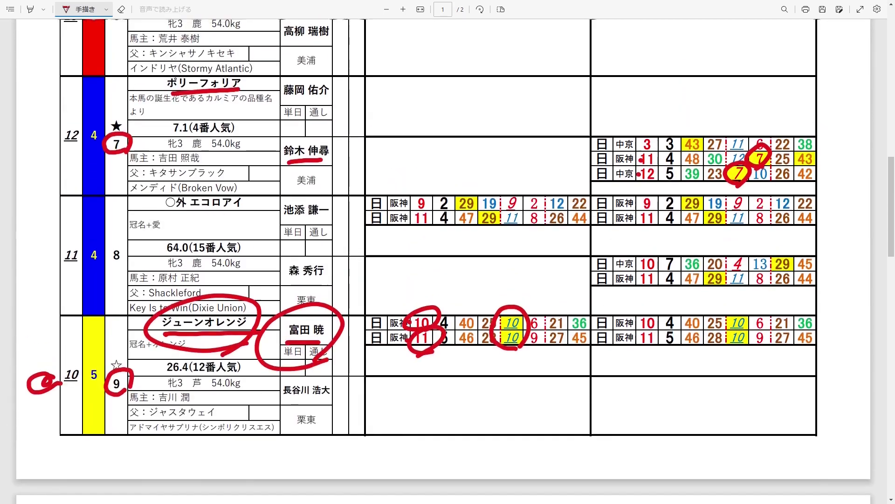
scroll(447, 262, "up", 3)
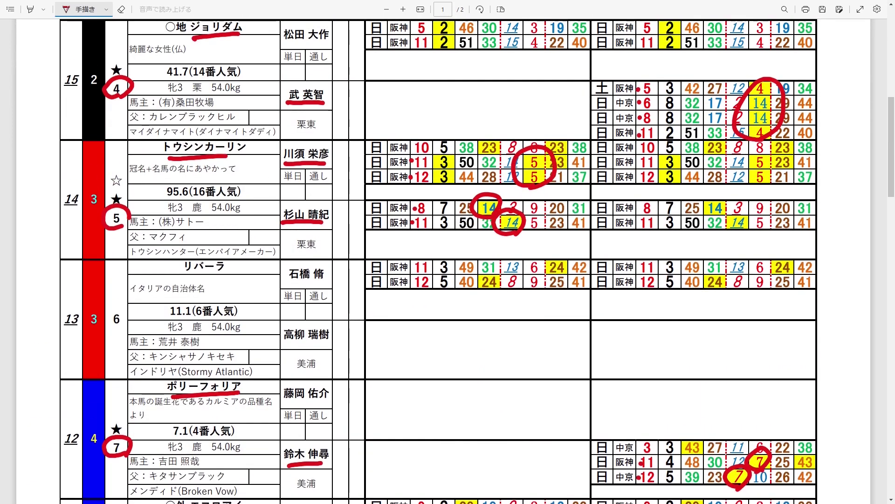
mouse_move(62, 210)
left_mouse_down()
mouse_move(40, 216)
mouse_move(65, 206)
mouse_move(52, 213)
left_mouse_up()
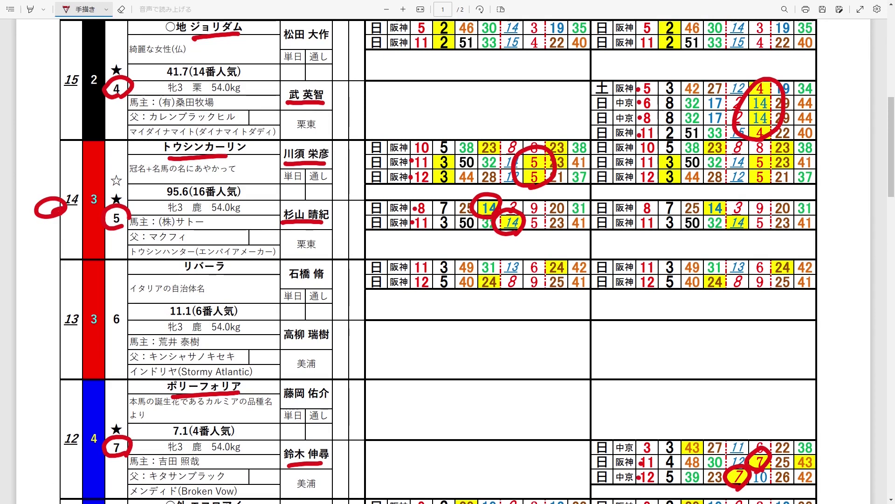
mouse_move(228, 180)
left_mouse_down()
mouse_move(244, 126)
mouse_move(149, 176)
left_mouse_up()
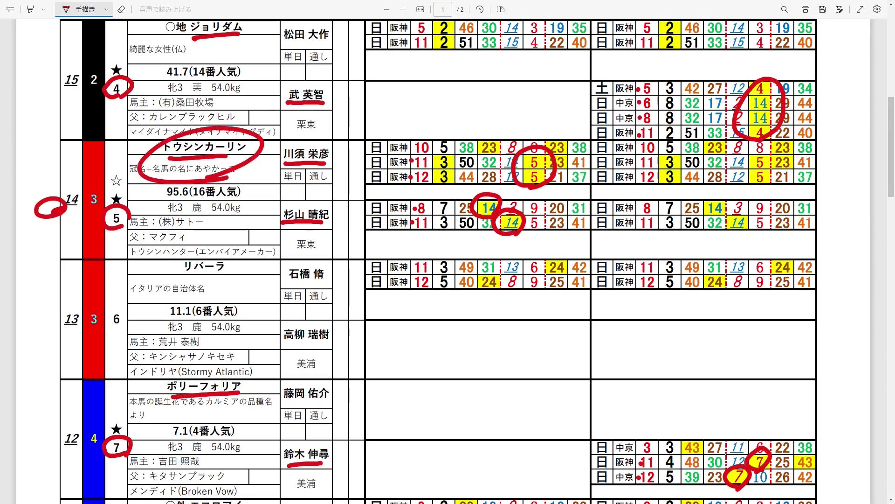
mouse_move(342, 177)
left_mouse_down()
mouse_move(322, 135)
mouse_move(339, 174)
left_mouse_up()
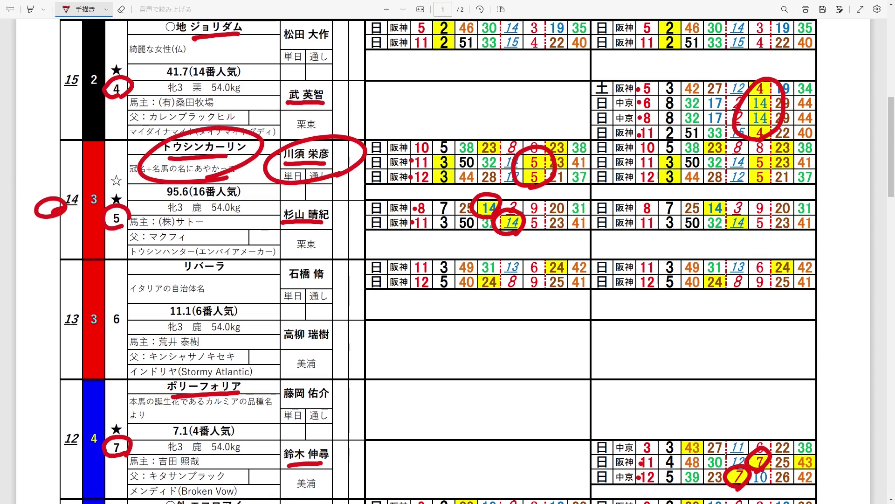
mouse_move(429, 168)
left_mouse_down()
mouse_move(437, 148)
mouse_move(431, 166)
left_mouse_up()
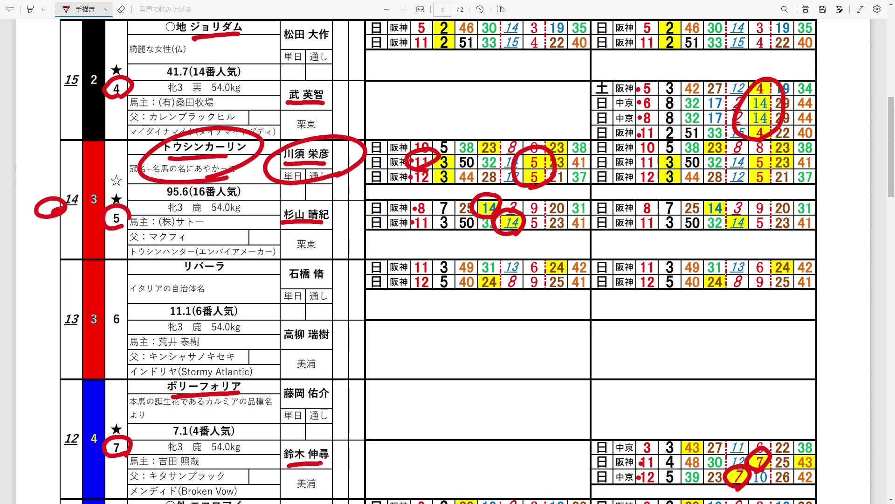
mouse_move(327, 243)
left_mouse_down()
mouse_move(282, 210)
mouse_move(313, 251)
left_mouse_up()
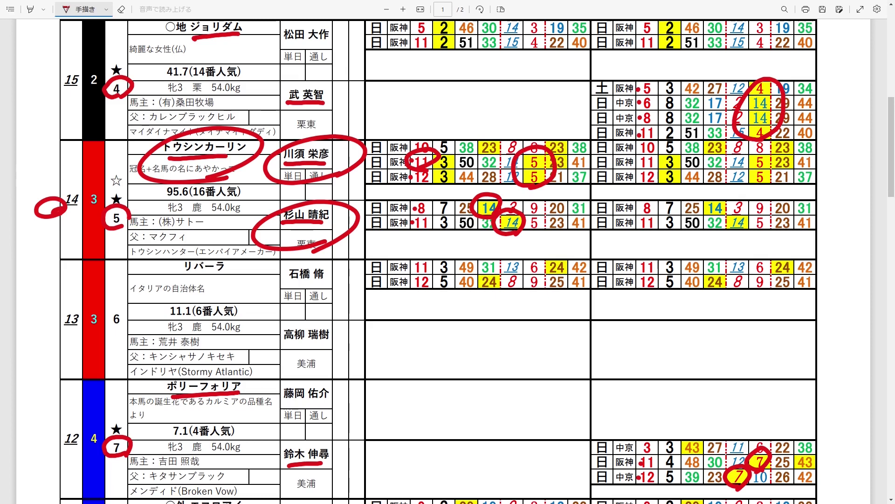
mouse_move(439, 216)
left_mouse_down()
mouse_move(410, 192)
mouse_move(442, 203)
mouse_move(441, 227)
mouse_move(426, 240)
left_mouse_up()
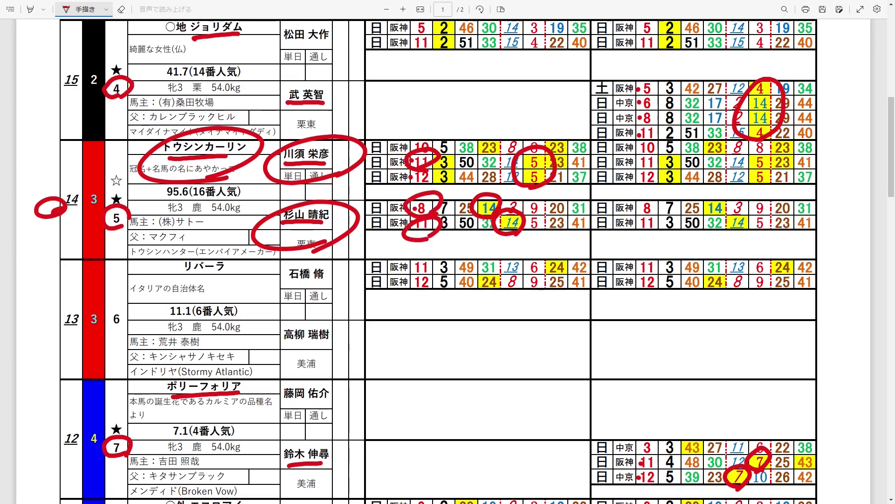